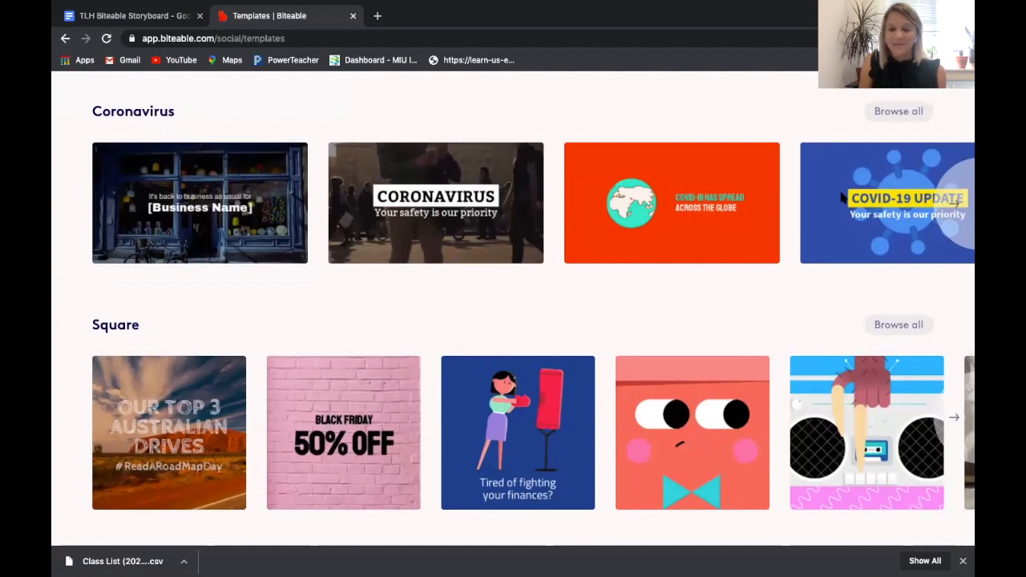
Open the pink-brick Black Friday 50% OFF template from the Square category for editing.
{"action": "scroll", "coordinate": [703, 199], "scroll_direction": "down", "scroll_amount": 3}
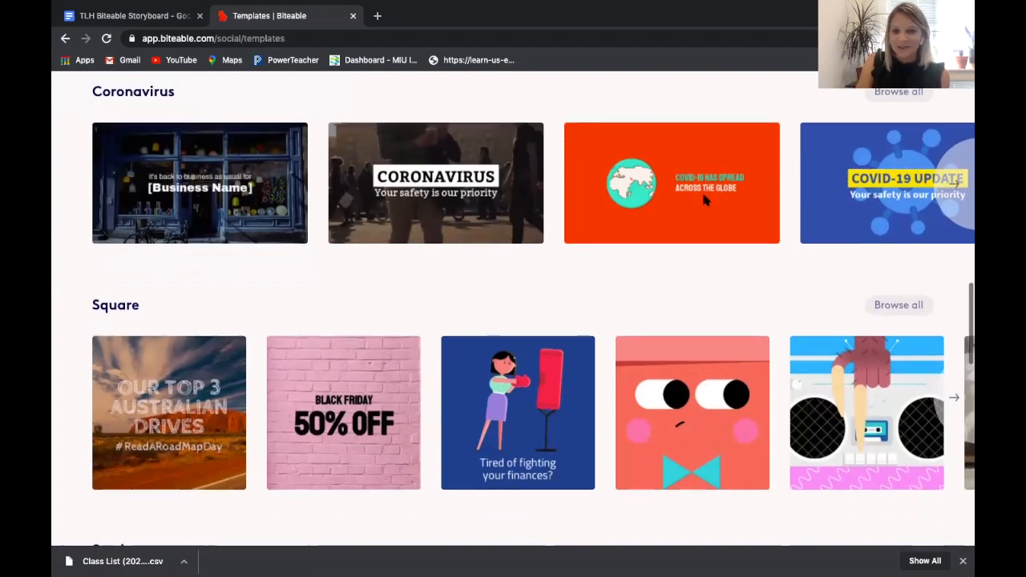
{"action": "scroll", "coordinate": [704, 199], "scroll_direction": "down", "scroll_amount": 3}
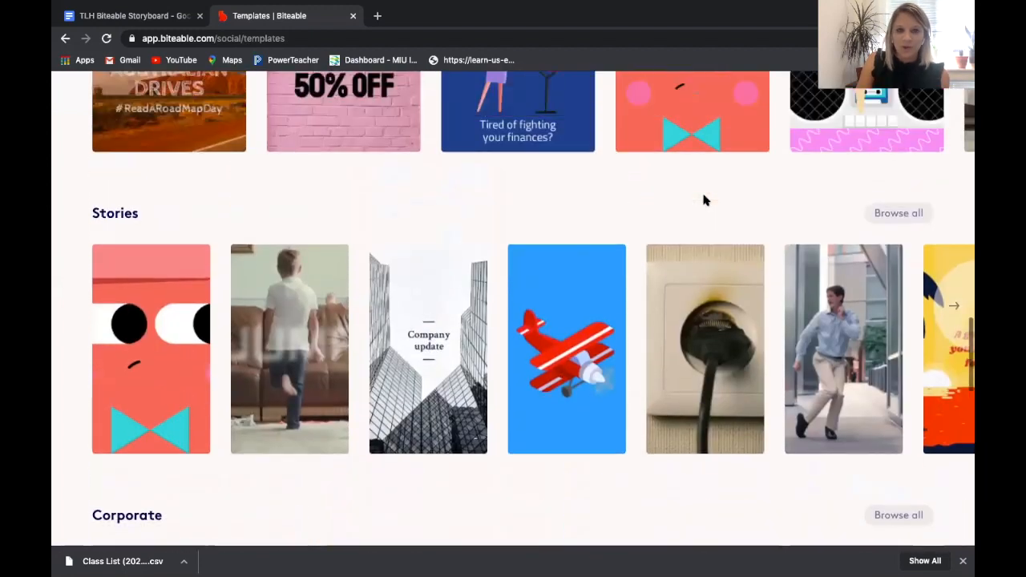
{"action": "scroll", "coordinate": [704, 199], "scroll_direction": "up", "scroll_amount": 2}
{"action": "scroll", "coordinate": [703, 198], "scroll_direction": "down", "scroll_amount": 4}
{"action": "scroll", "coordinate": [704, 200], "scroll_direction": "down", "scroll_amount": 1}
{"action": "scroll", "coordinate": [704, 201], "scroll_direction": "up", "scroll_amount": 3}
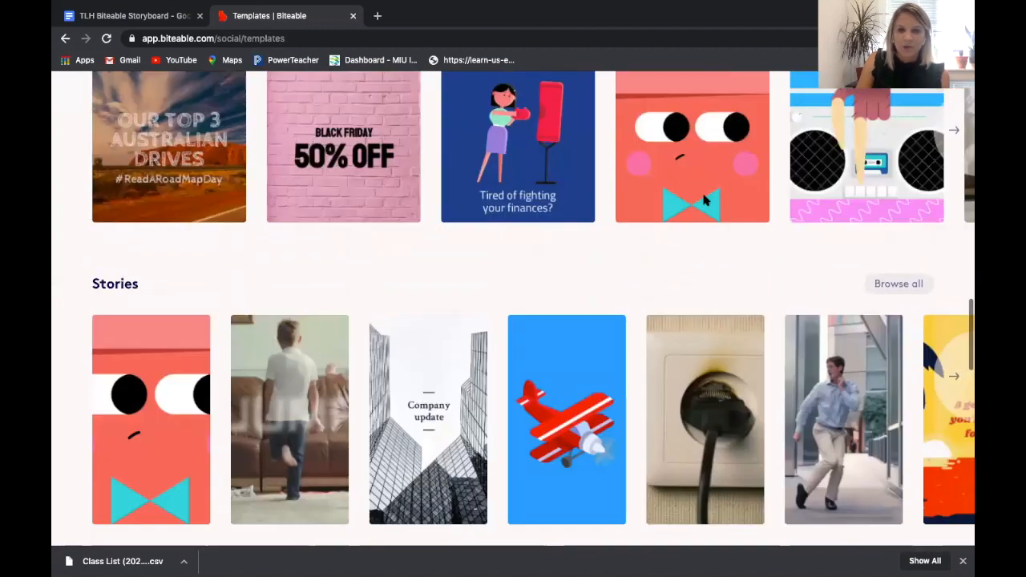
{"action": "scroll", "coordinate": [703, 199], "scroll_direction": "down", "scroll_amount": 1}
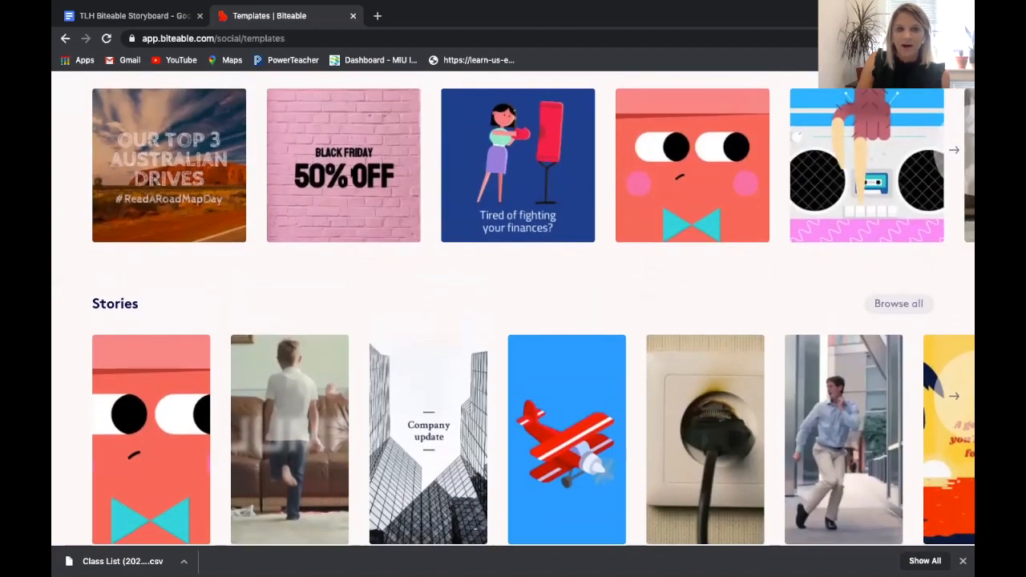
{"action": "mouse_move", "coordinate": [345, 171]}
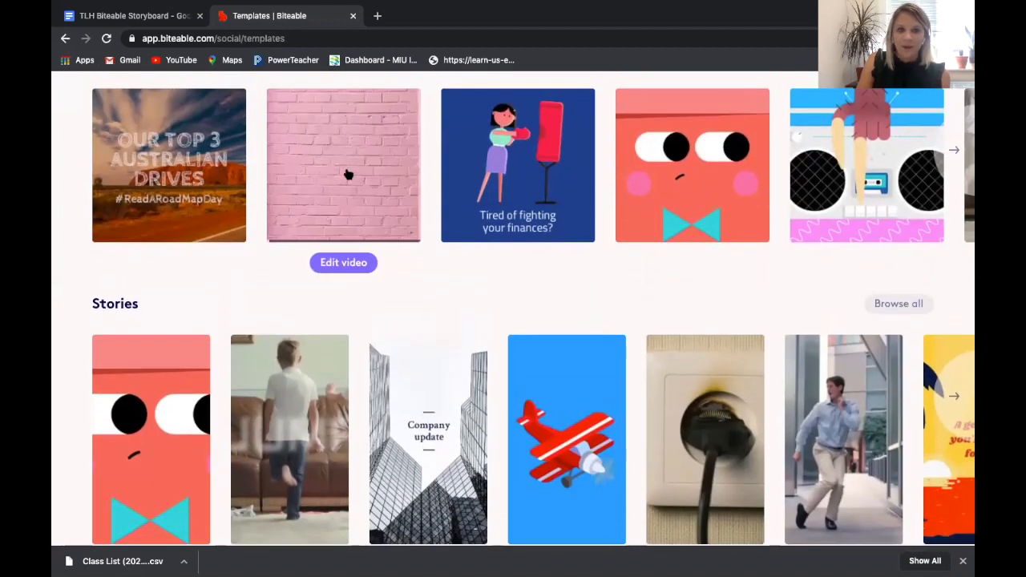
{"action": "left_click", "coordinate": [339, 268]}
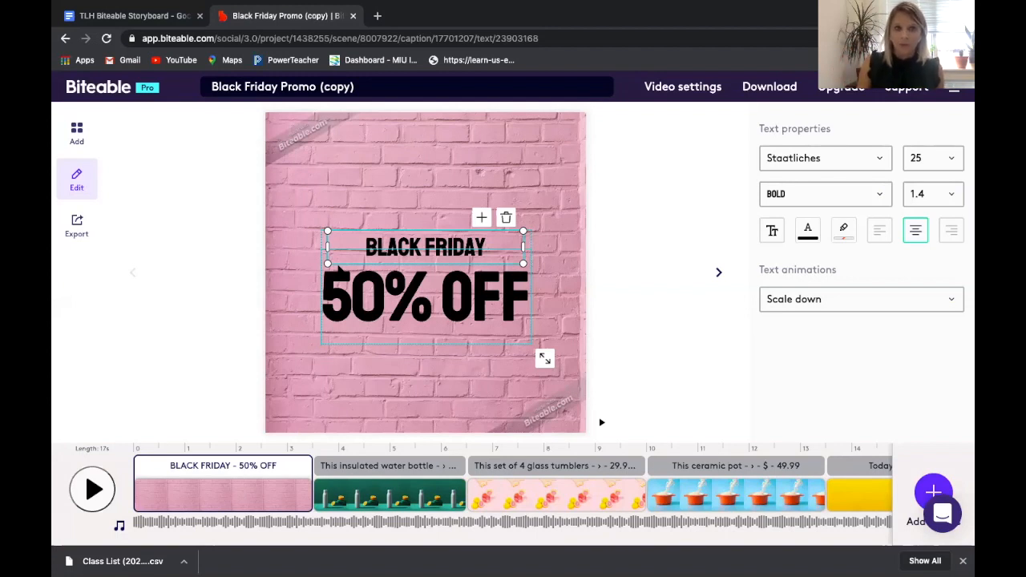
Check the TLH Biteable Storyboard document for each slide's topic and text requirements, and return to the video project.
{"action": "left_click", "coordinate": [142, 16]}
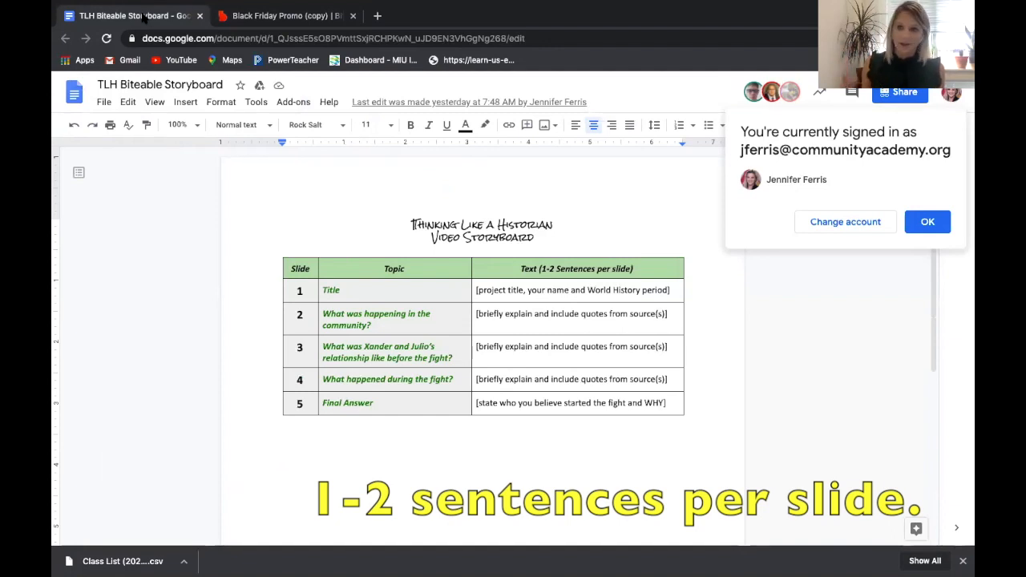
{"action": "mouse_move", "coordinate": [169, 7]}
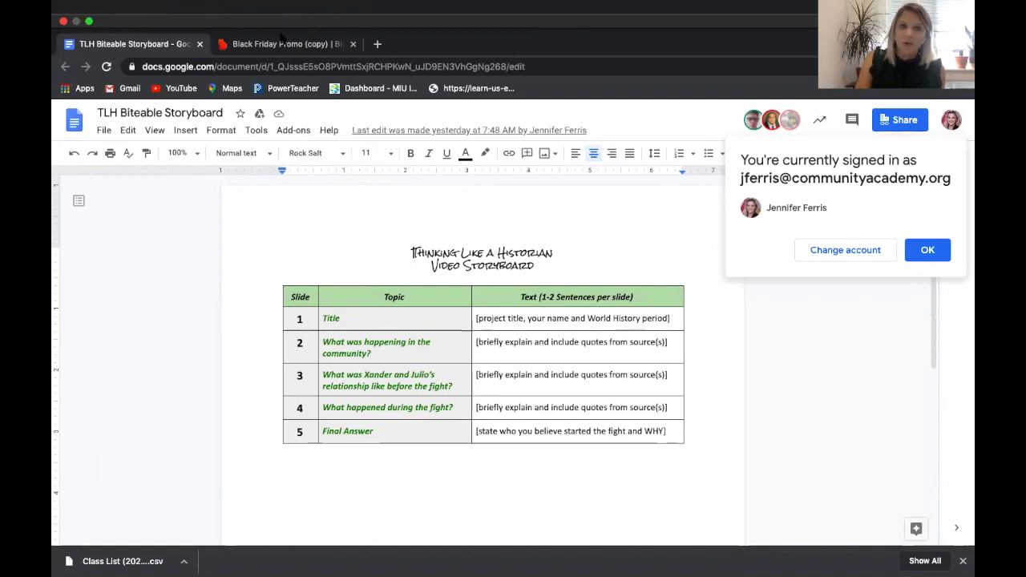
{"action": "left_click", "coordinate": [276, 45]}
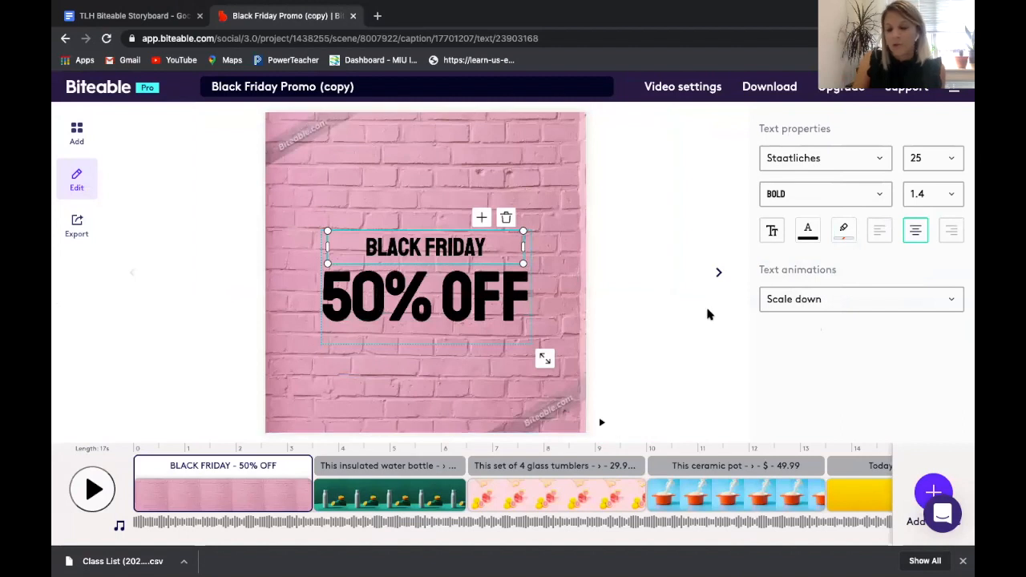
Delete the insulated water bottle scene from the video's timeline.
{"action": "left_click", "coordinate": [601, 421]}
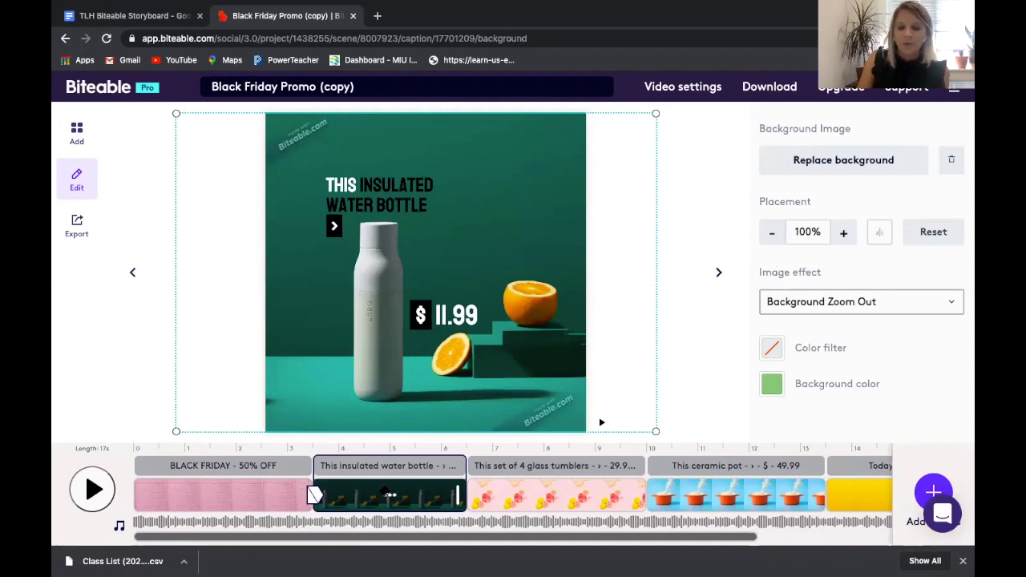
{"action": "left_click", "coordinate": [389, 496]}
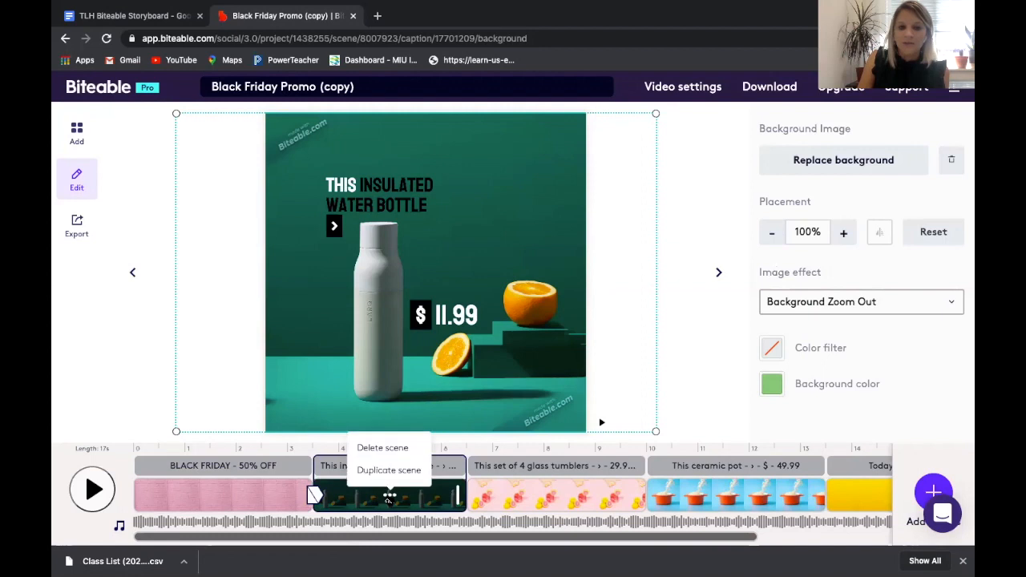
{"action": "left_click", "coordinate": [386, 454]}
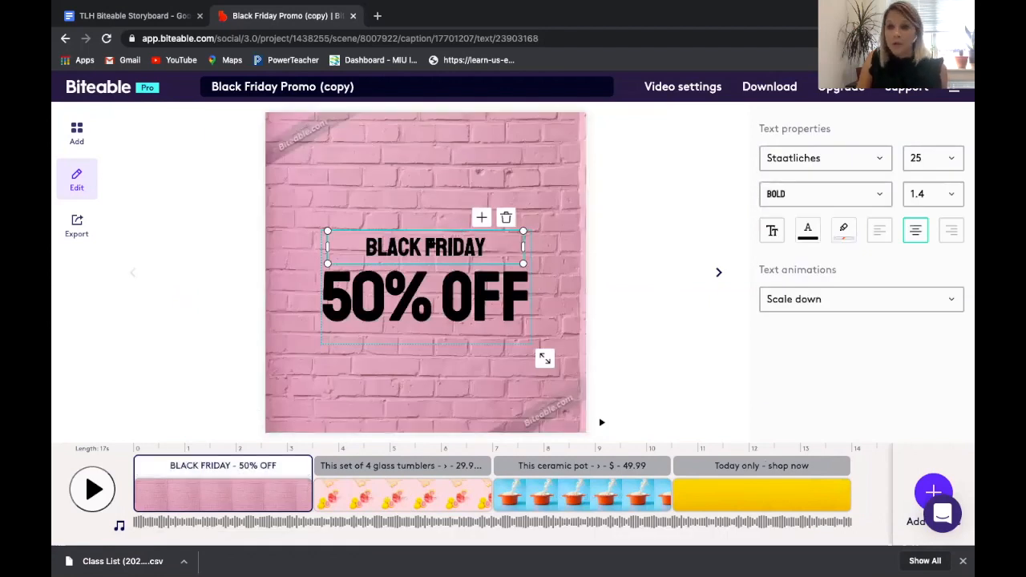
Replace the BLACK FRIDAY text on the first scene with THINKING LIKE A HISTORIAN, the presenter's name and PERIOD 8 on separate lines.
{"action": "double_click", "coordinate": [424, 239]}
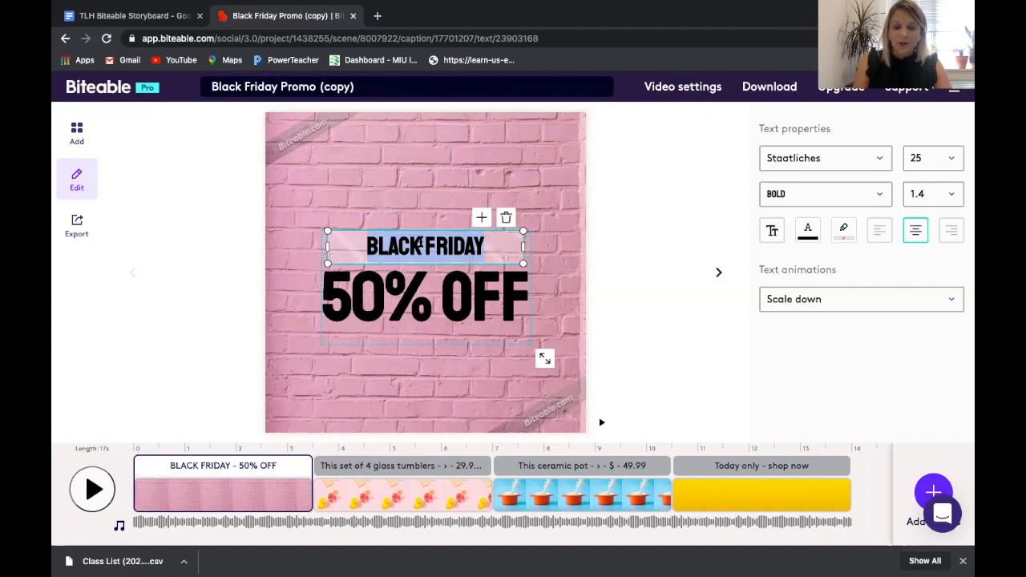
{"action": "type", "text": "THINKING LIKE A HISTO"}
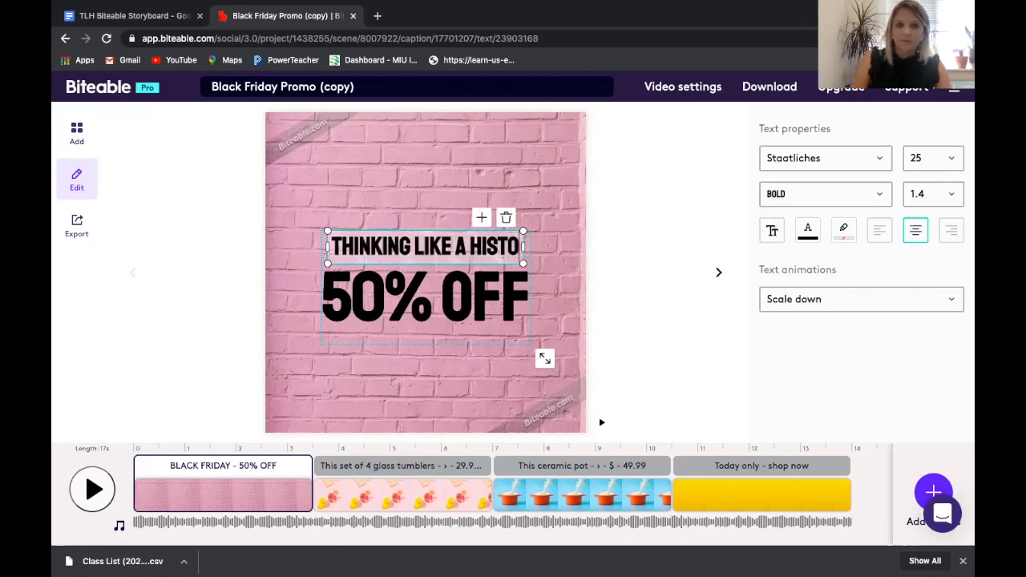
{"action": "type", "text": "RIAN"}
{"action": "key", "text": "Return"}
{"action": "type", "text": "MS. FERRIS"}
{"action": "key", "text": "Return"}
{"action": "type", "text": "PERIOD 8"}
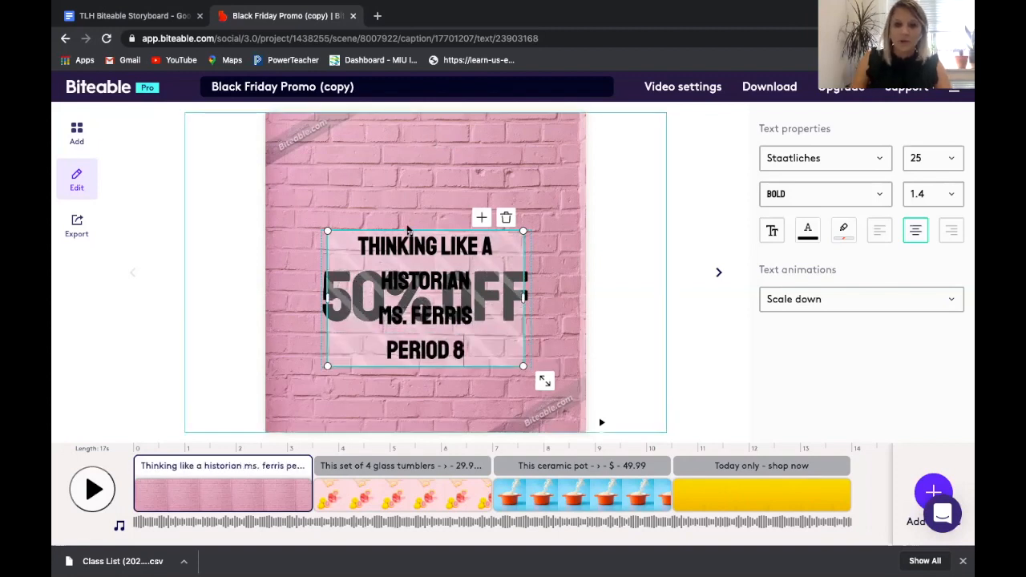
Move the title text block to the upper part of the scene and shrink the 50% OFF text to size 47 beneath it.
{"action": "left_click_drag", "start_coordinate": [407, 226], "coordinate": [409, 137]}
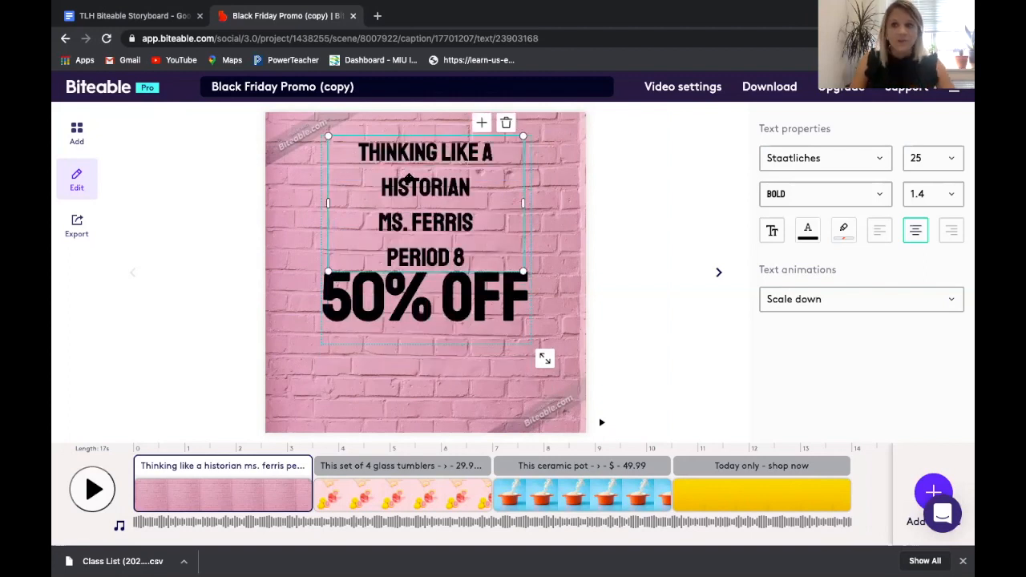
{"action": "left_click", "coordinate": [394, 320]}
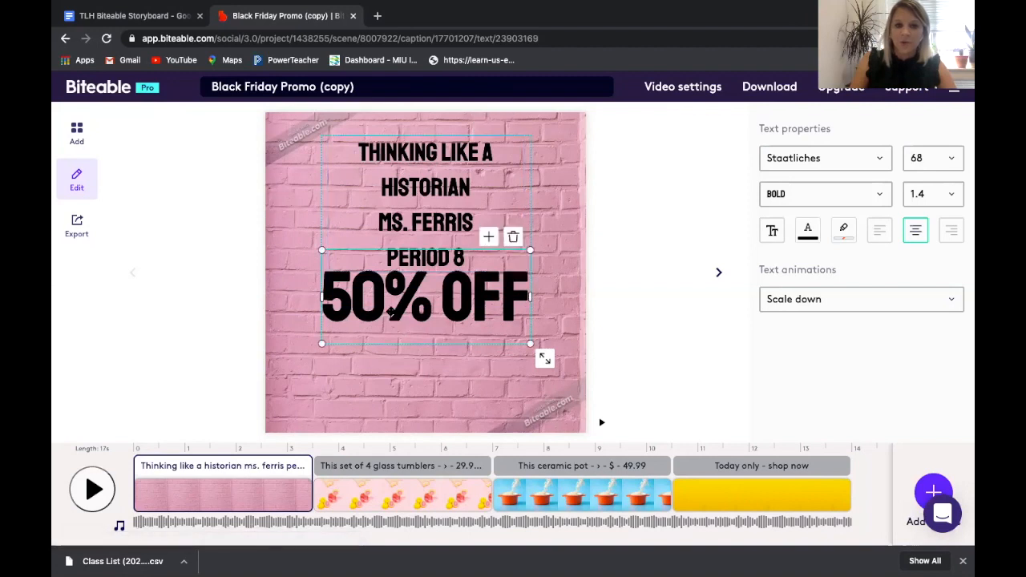
{"action": "left_click_drag", "start_coordinate": [347, 250], "coordinate": [421, 291]}
{"action": "left_click_drag", "start_coordinate": [547, 386], "coordinate": [485, 356]}
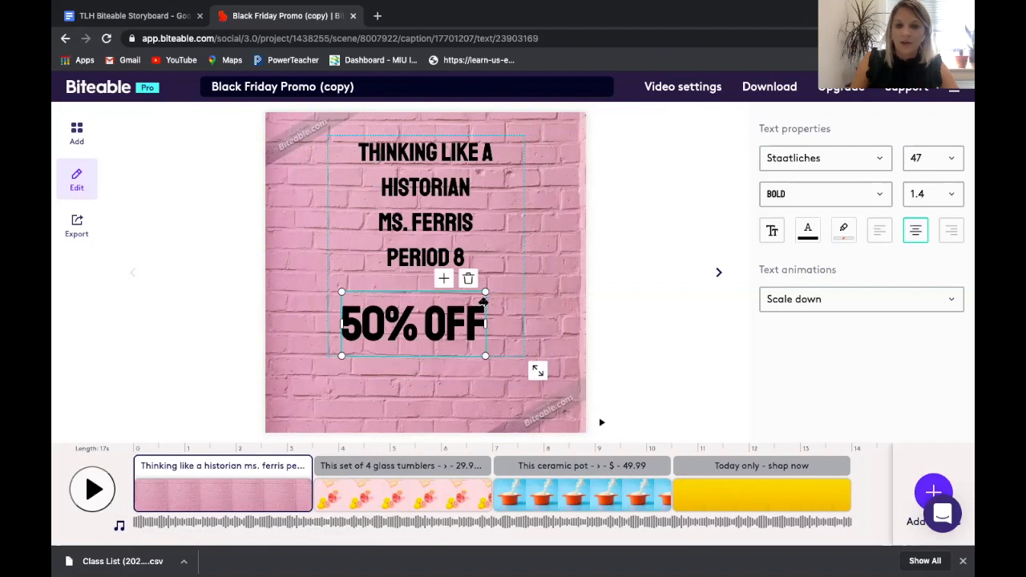
Delete the 50% OFF text and move the title text block to the middle of the scene.
{"action": "left_click", "coordinate": [469, 281]}
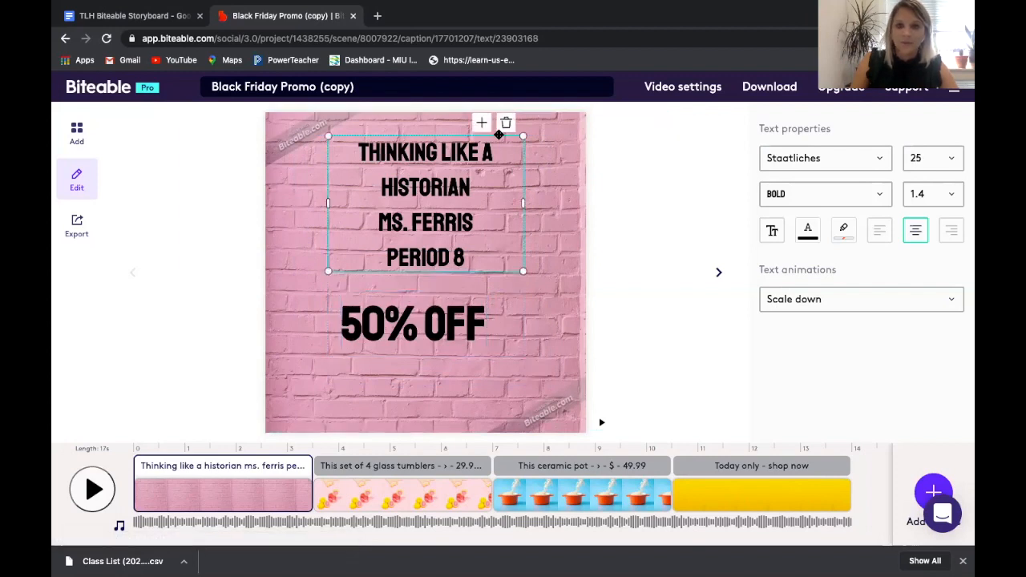
{"action": "left_click_drag", "start_coordinate": [471, 141], "coordinate": [469, 189]}
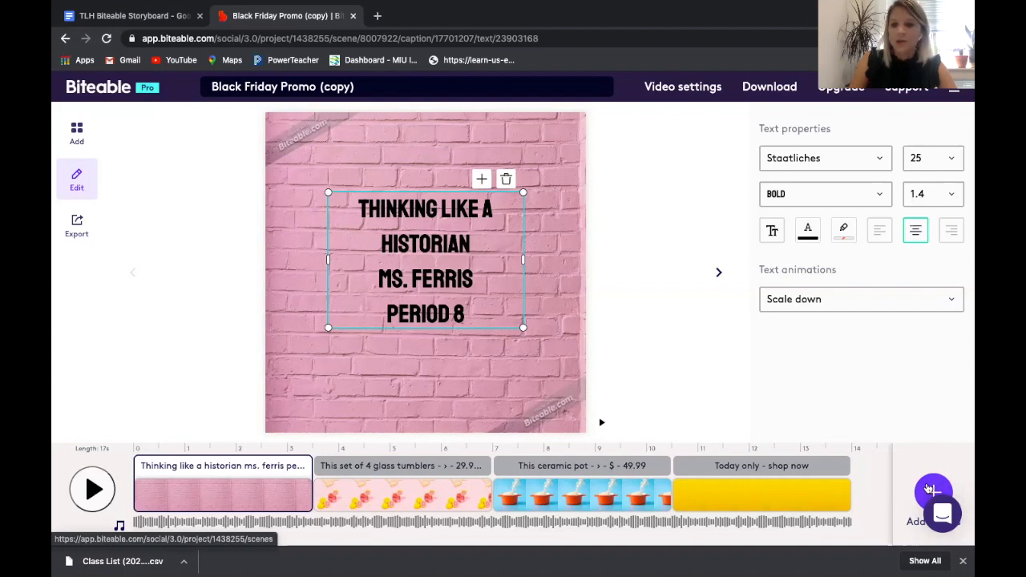
Export the video as a free watermarked build and publish it to a Biteable page.
{"action": "left_click", "coordinate": [928, 489]}
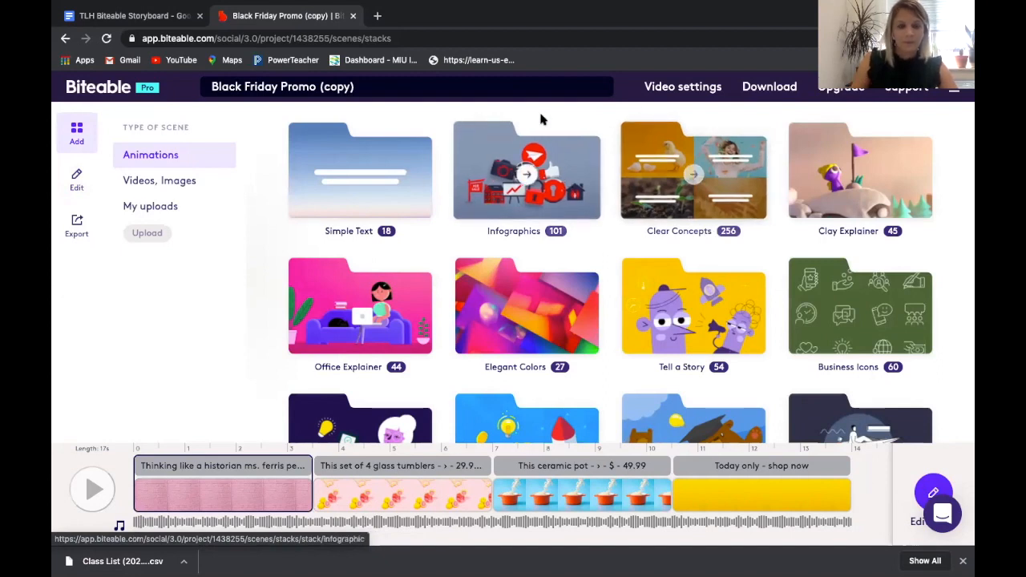
{"action": "left_click", "coordinate": [79, 233]}
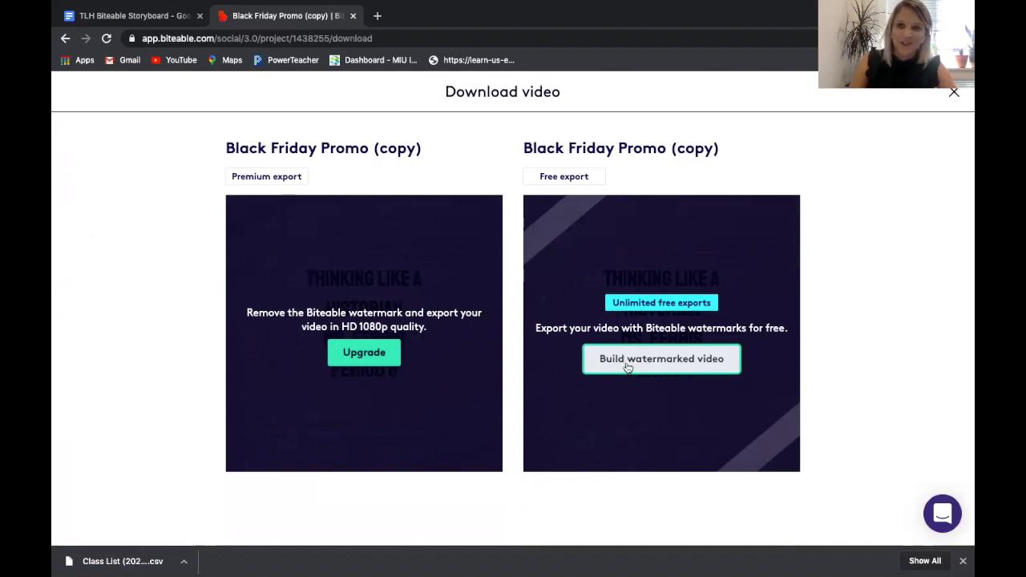
{"action": "left_click", "coordinate": [626, 365]}
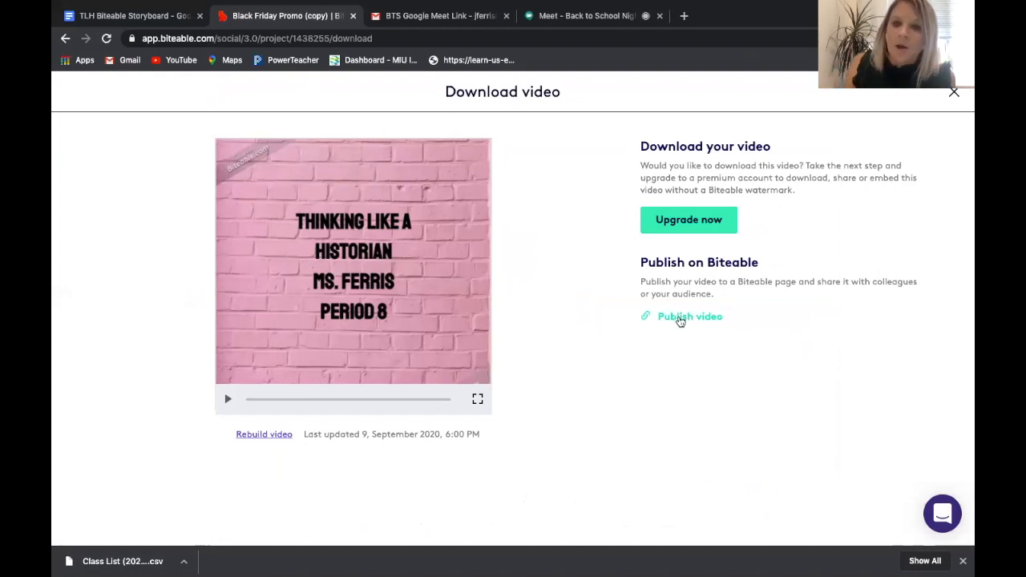
{"action": "left_click", "coordinate": [678, 316]}
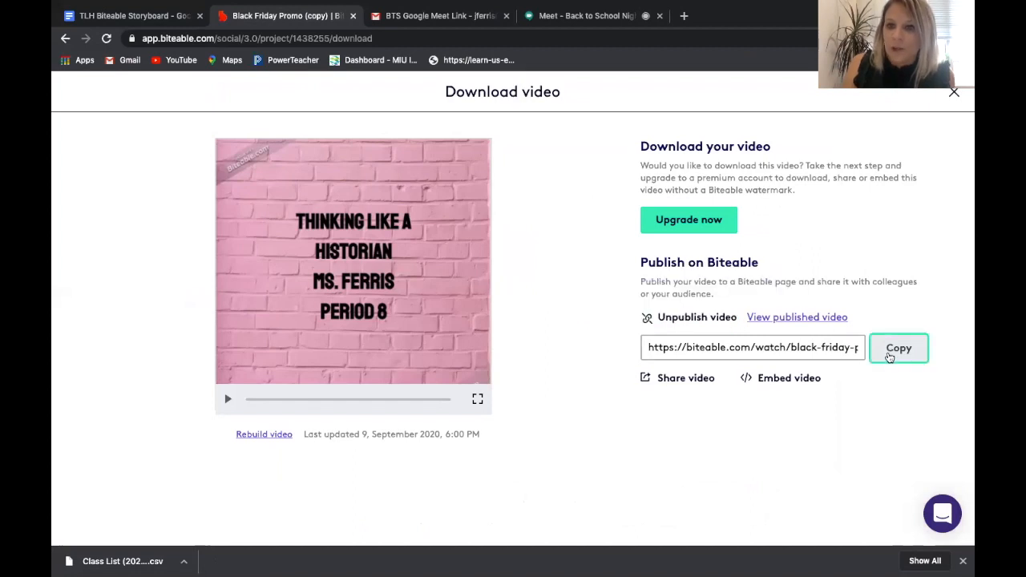